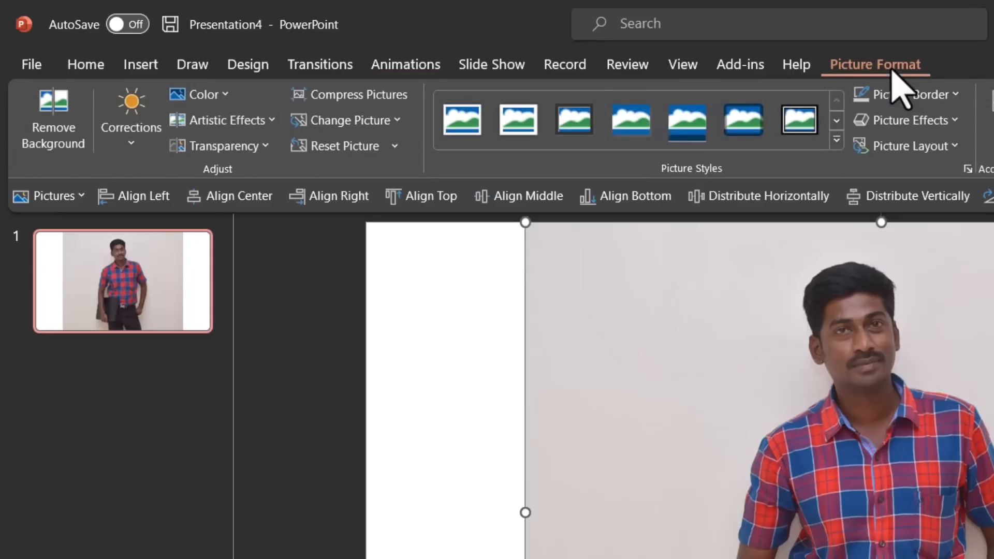
Try automatic background removal on the man's photo without marking any areas, and undo it
{"action": "left_click", "coordinate": [52, 146]}
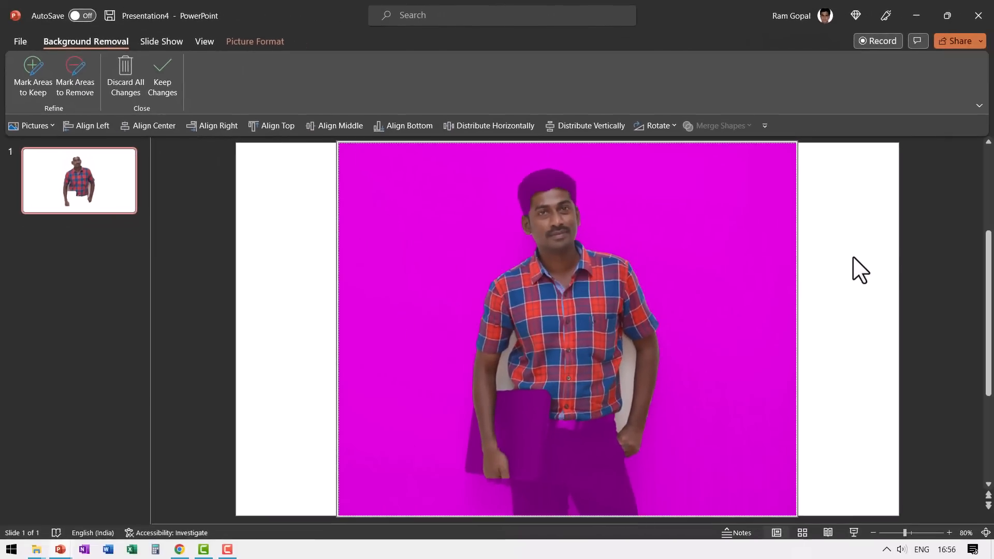
{"action": "left_click", "coordinate": [854, 259]}
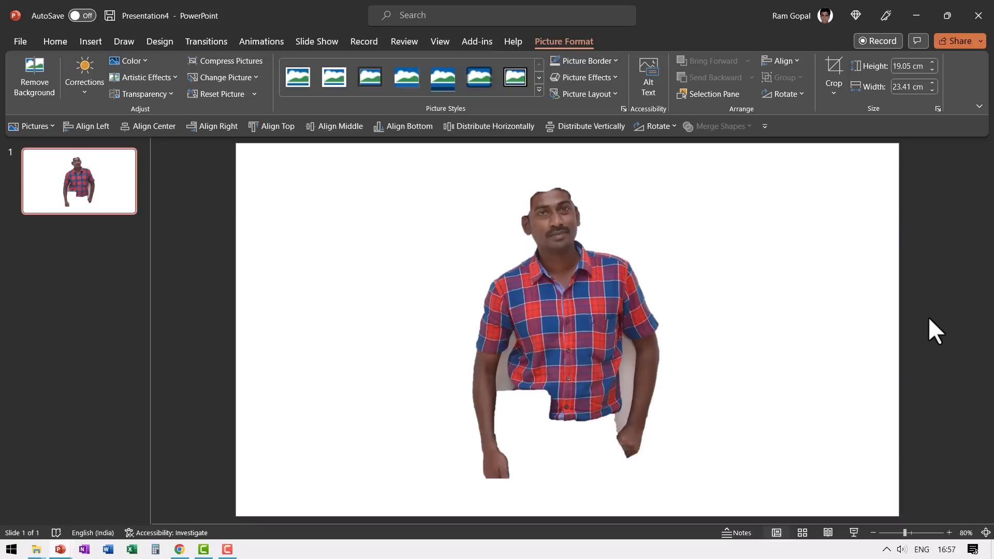
{"action": "key", "text": "ctrl+z"}
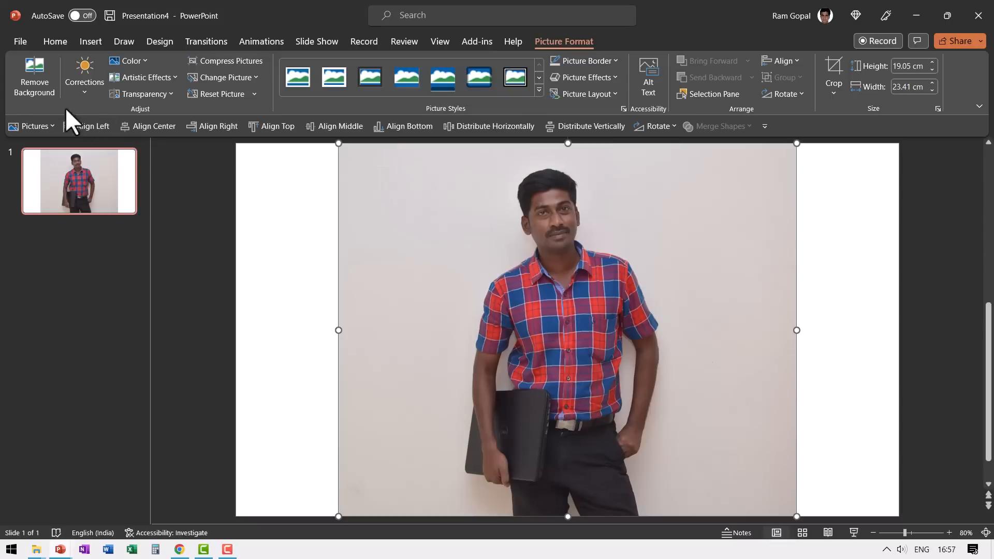
Remove the photo's background again, marking the man's hair, laptop and trousers as areas to keep
{"action": "left_click", "coordinate": [36, 80]}
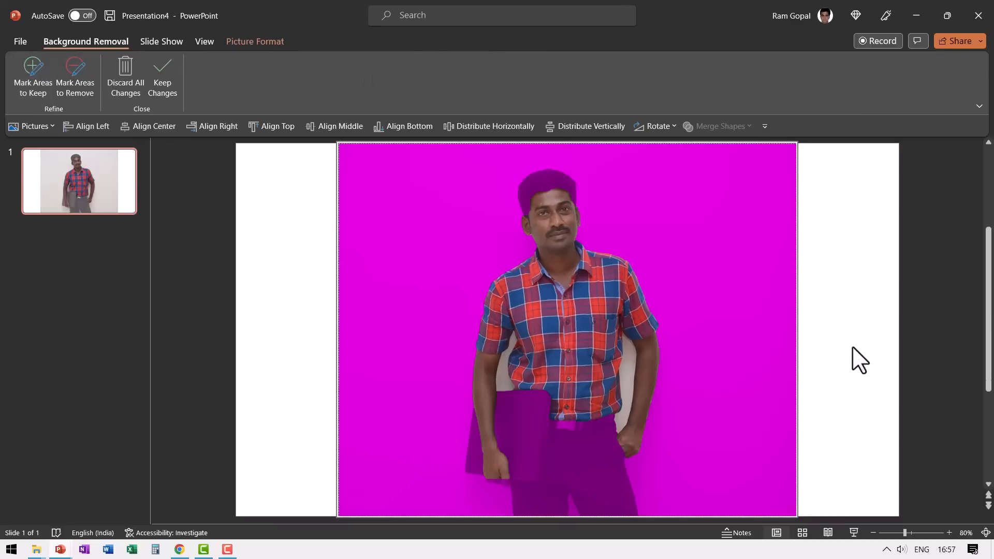
{"action": "left_click", "coordinate": [33, 82]}
{"action": "left_click_drag", "start_coordinate": [540, 177], "coordinate": [546, 205]}
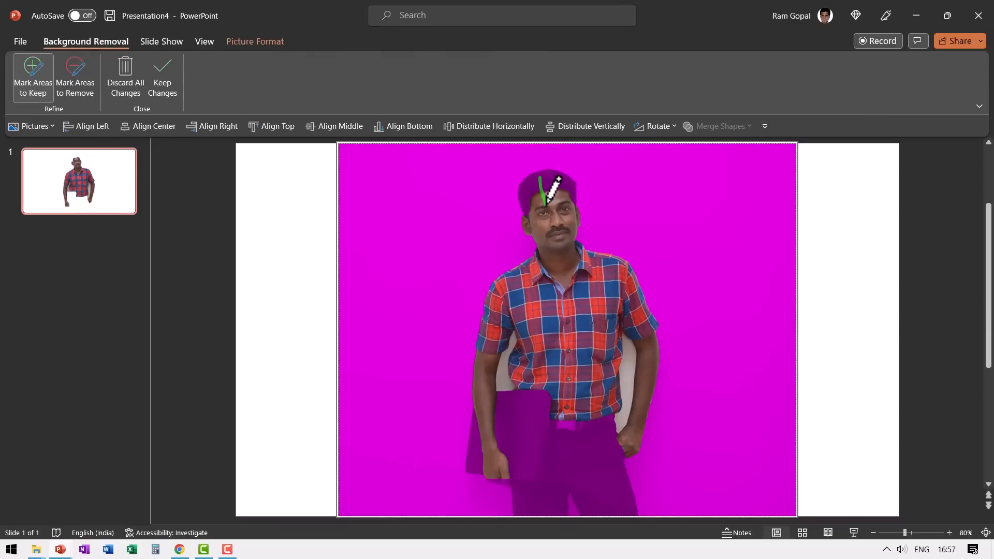
{"action": "left_click_drag", "start_coordinate": [529, 418], "coordinate": [572, 355]}
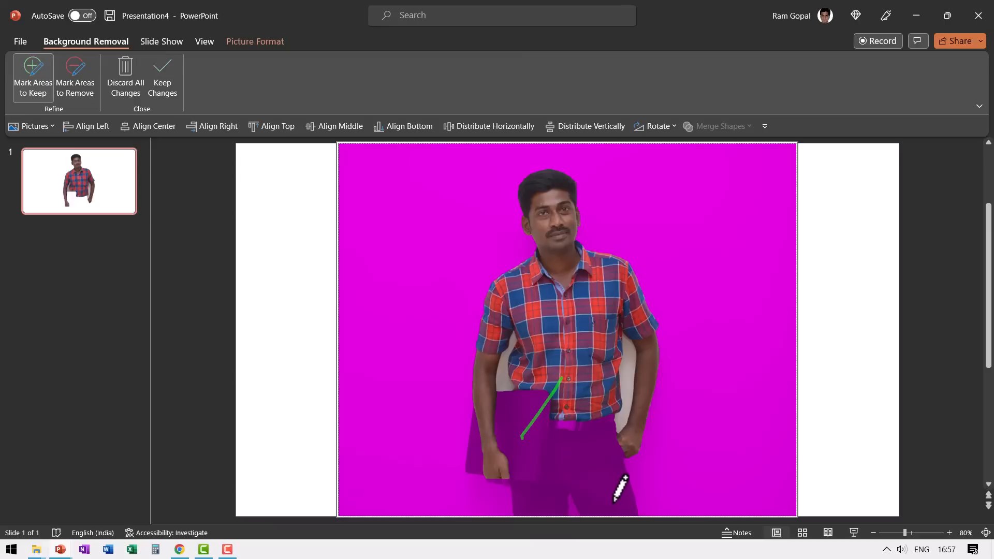
{"action": "mouse_move", "coordinate": [617, 500]}
{"action": "left_mouse_down"}
{"action": "mouse_move", "coordinate": [567, 394]}
{"action": "mouse_move", "coordinate": [561, 401]}
{"action": "left_mouse_up"}
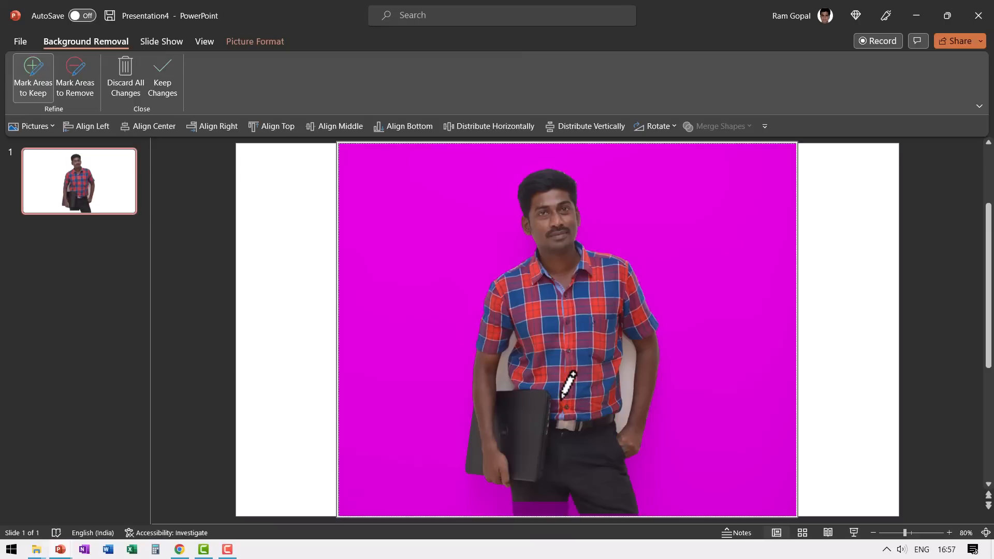
{"action": "left_click_drag", "start_coordinate": [530, 515], "coordinate": [548, 485]}
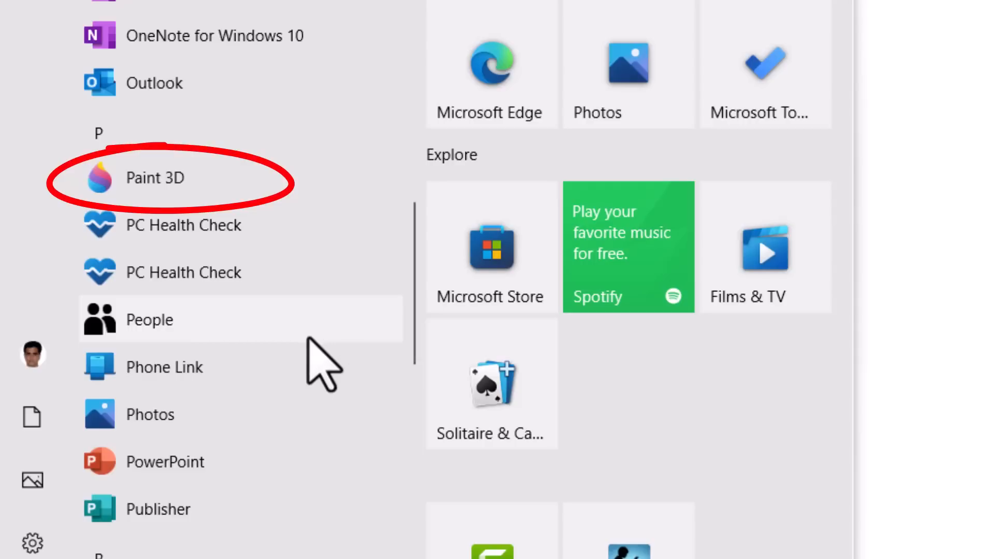
Launch Paint 3D and open employee-1169923.jpg from the Downloads folder
{"action": "left_click", "coordinate": [175, 184]}
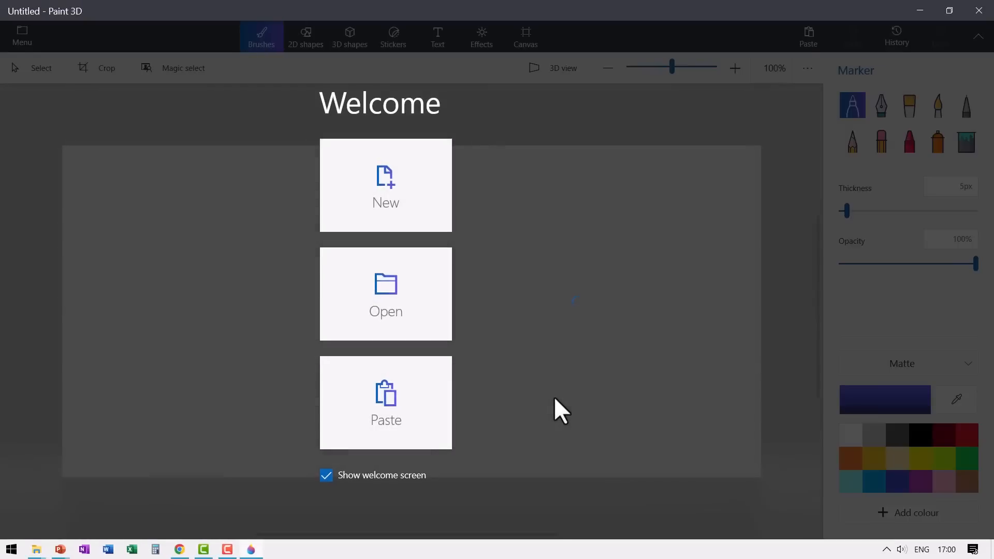
{"action": "left_click", "coordinate": [393, 298]}
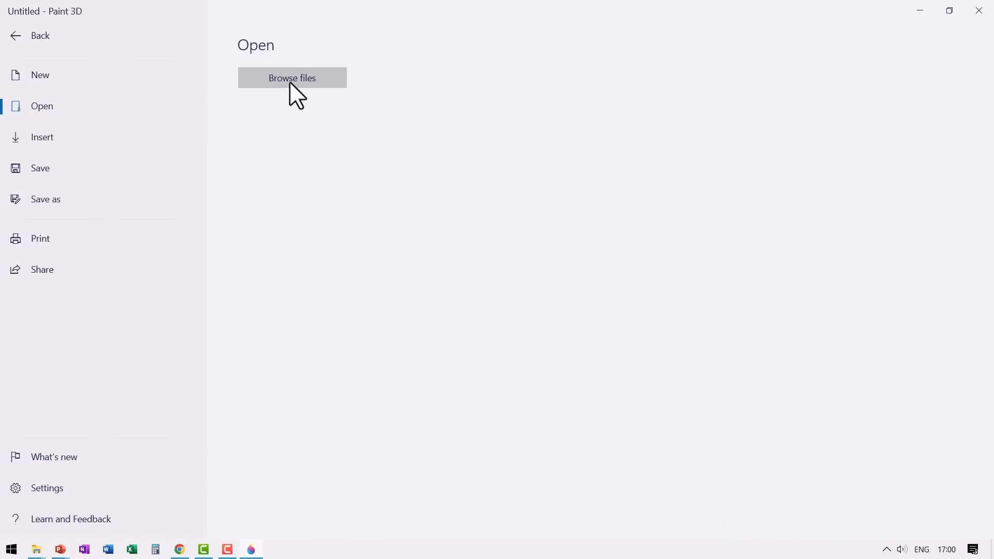
{"action": "left_click", "coordinate": [290, 81]}
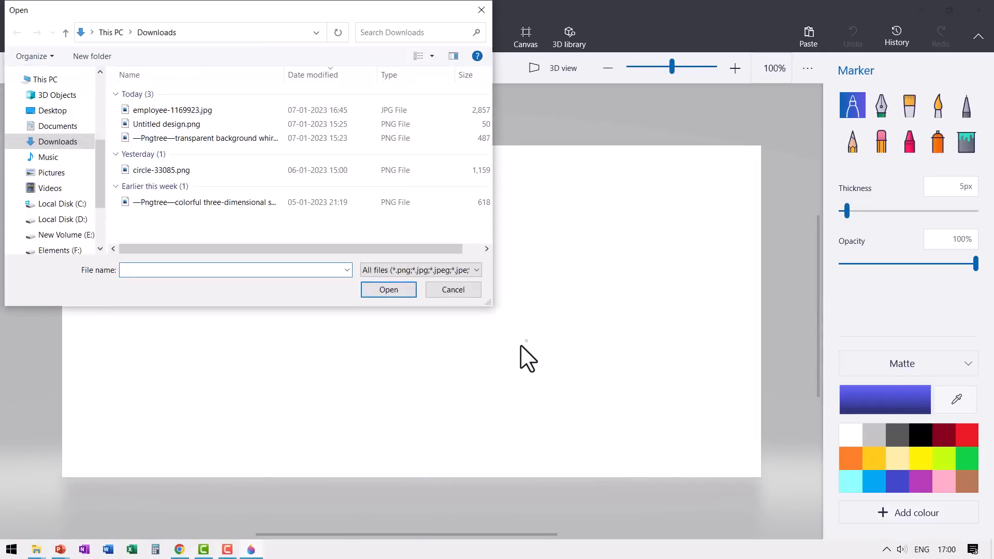
{"action": "left_click", "coordinate": [158, 109]}
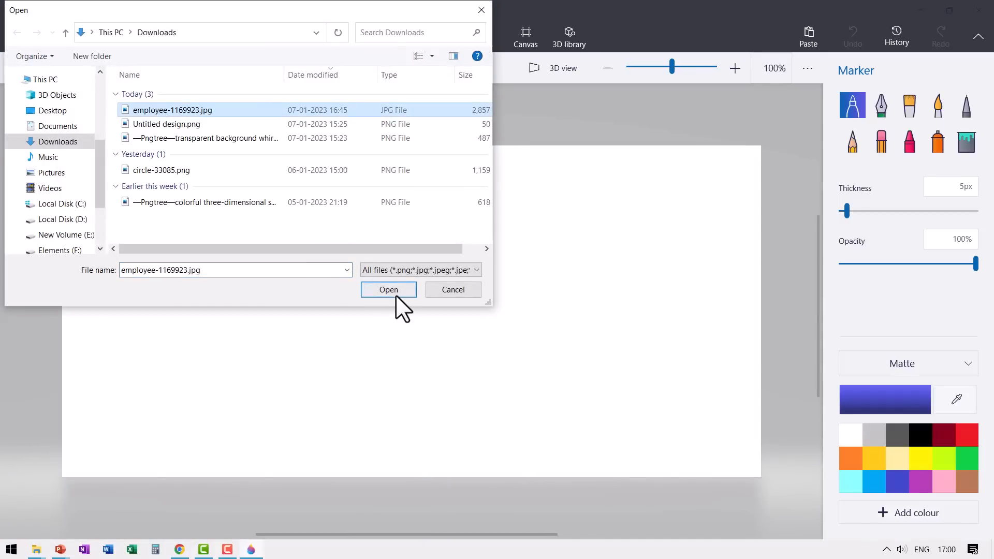
{"action": "left_click", "coordinate": [388, 289]}
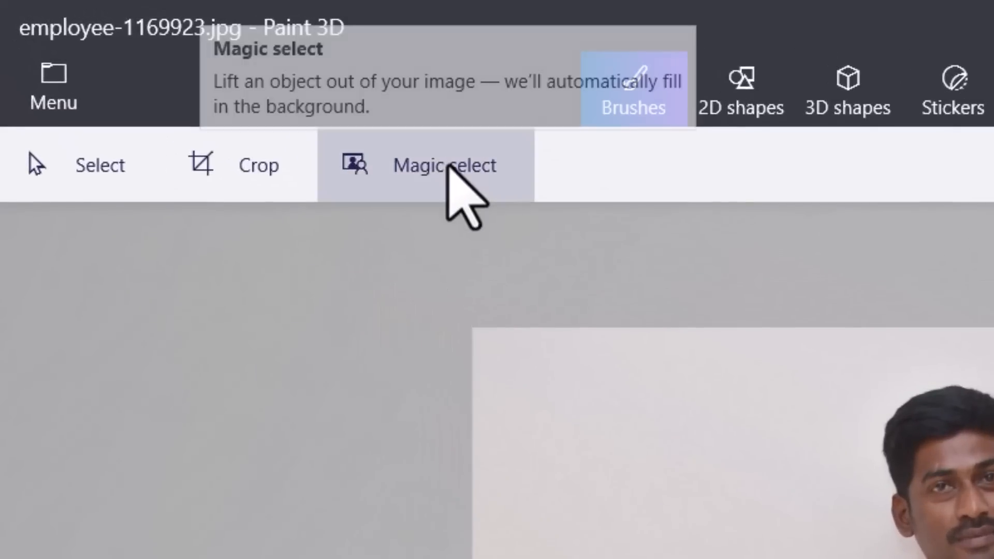
Start Magic select and shrink the selection frame closely around the man to generate his cutout
{"action": "left_click", "coordinate": [448, 166]}
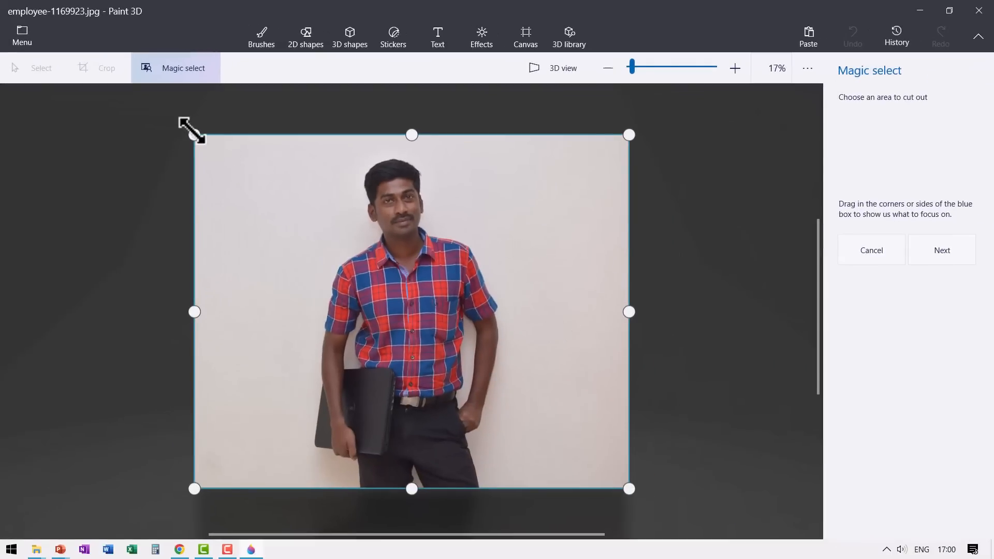
{"action": "left_click_drag", "start_coordinate": [194, 135], "coordinate": [295, 157]}
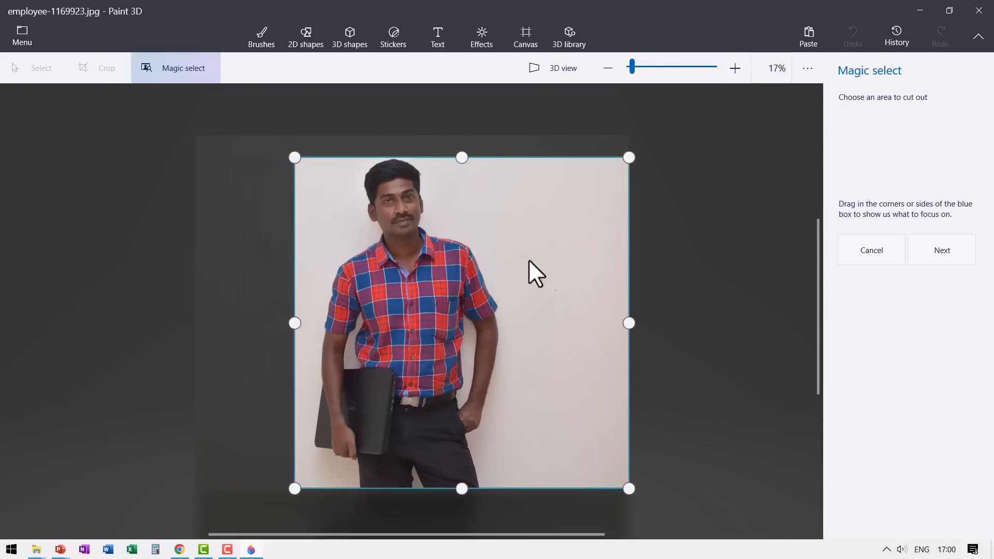
{"action": "left_click_drag", "start_coordinate": [629, 324], "coordinate": [511, 337]}
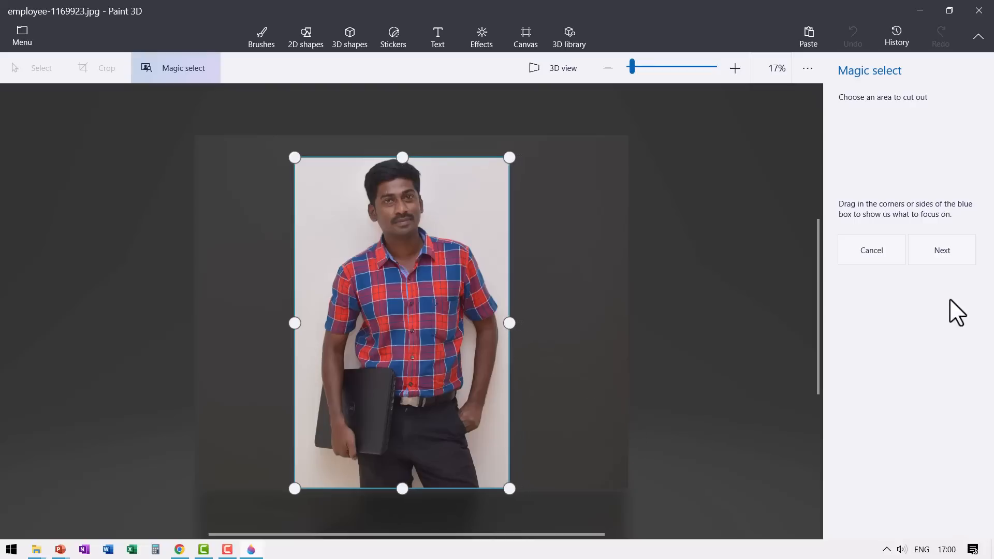
{"action": "left_click", "coordinate": [941, 259]}
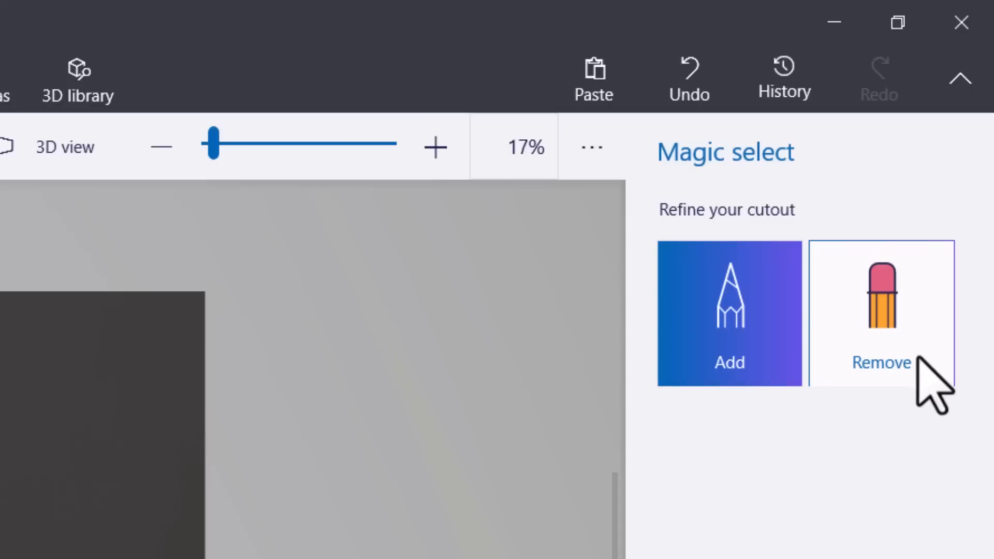
Remove the leftover wall areas below the laptop and between the arm and torso from the cutout, and finish it
{"action": "left_click", "coordinate": [872, 339]}
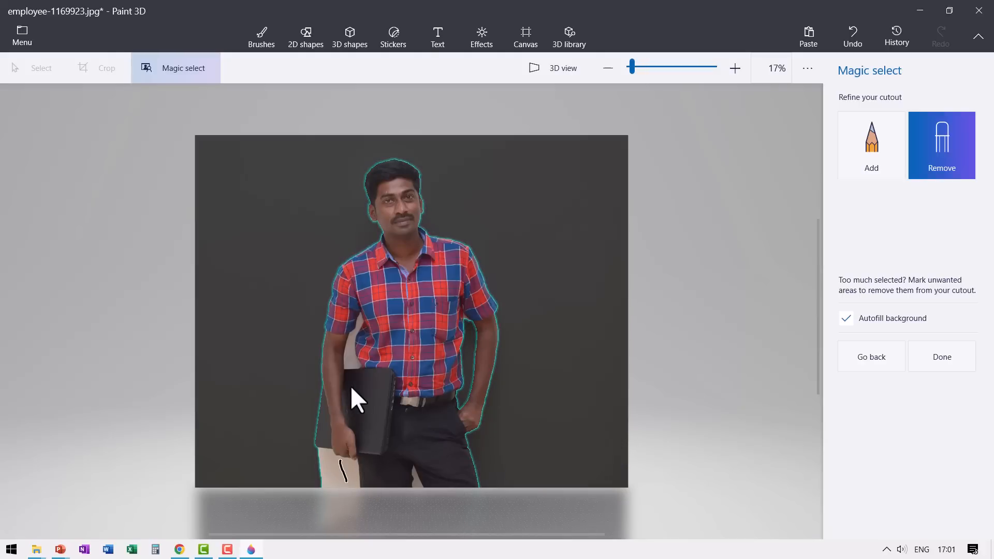
{"action": "left_click_drag", "start_coordinate": [350, 350], "coordinate": [355, 362]}
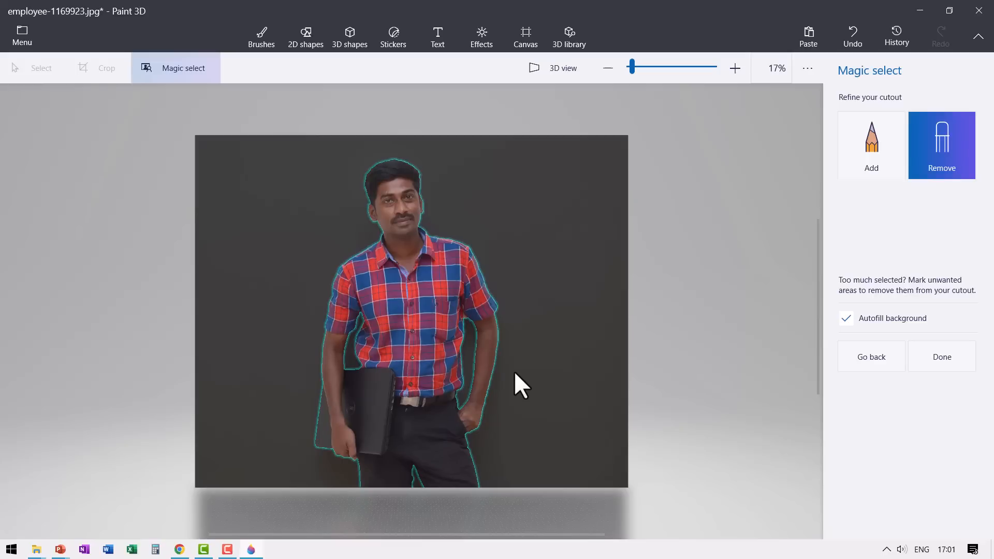
{"action": "left_click", "coordinate": [942, 362]}
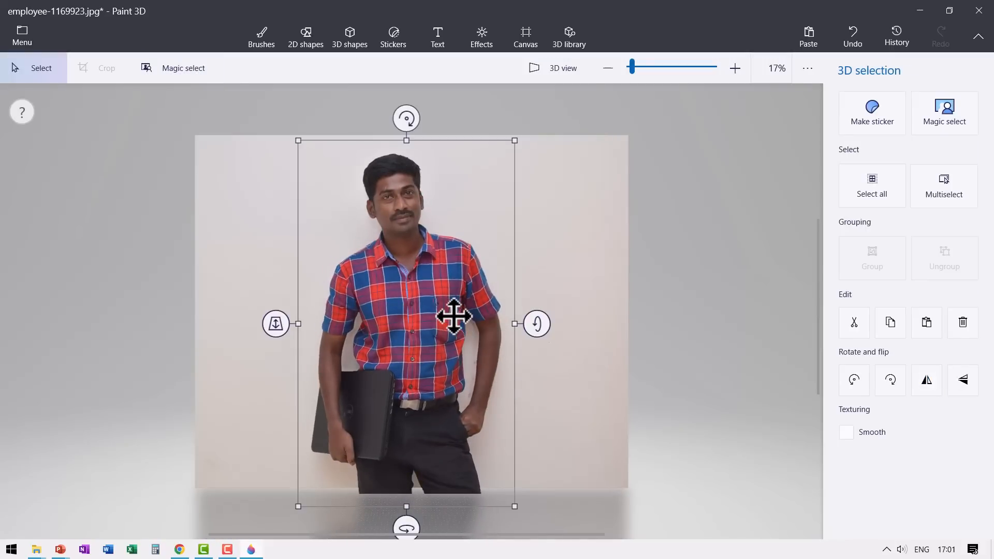
Move the cutout man sideways off his original spot in the photo and copy him
{"action": "left_click_drag", "start_coordinate": [422, 294], "coordinate": [537, 290]}
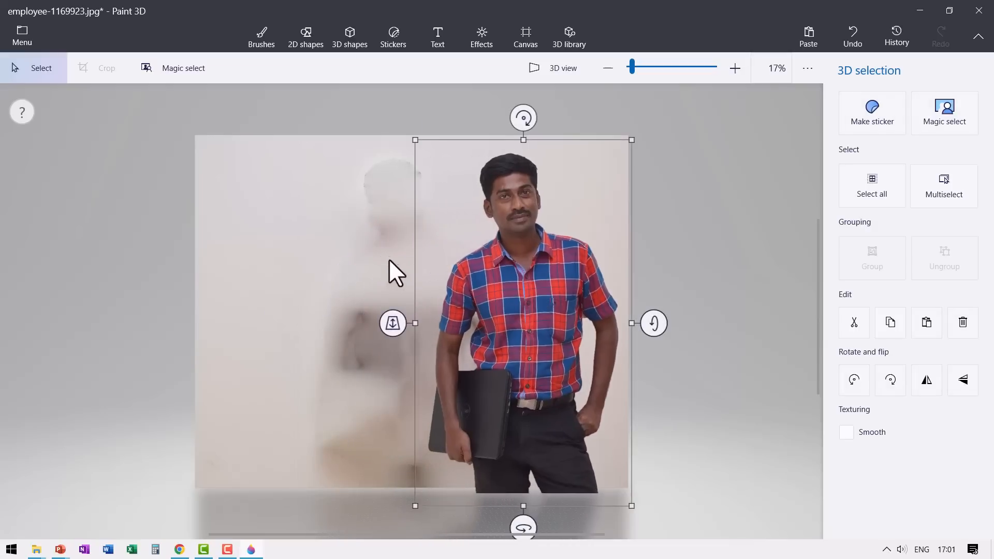
{"action": "right_click", "coordinate": [519, 292]}
{"action": "left_click", "coordinate": [578, 102]}
Switch to Presentation4 in PowerPoint and paste the copied cutout onto the blank slide
{"action": "mouse_move", "coordinate": [60, 549]}
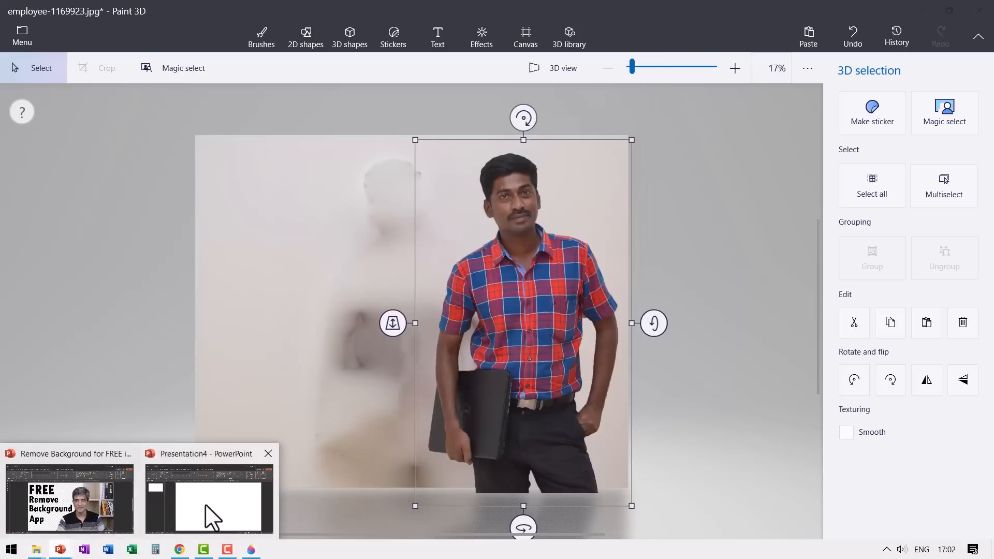
{"action": "left_click", "coordinate": [205, 504]}
{"action": "right_click", "coordinate": [488, 333]}
{"action": "left_click", "coordinate": [513, 370]}
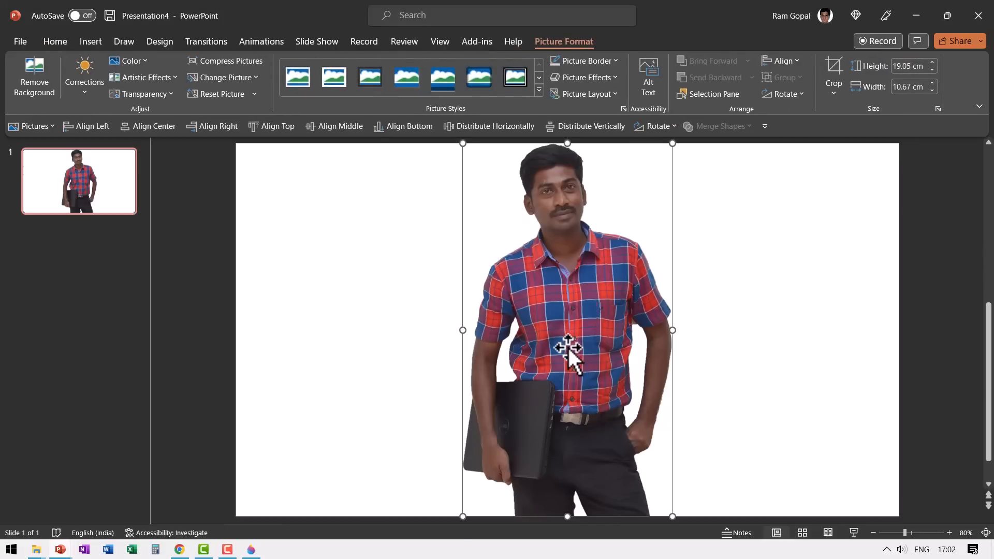
Change the slide background's solid fill colour behind the pasted cutout
{"action": "right_click", "coordinate": [820, 285]}
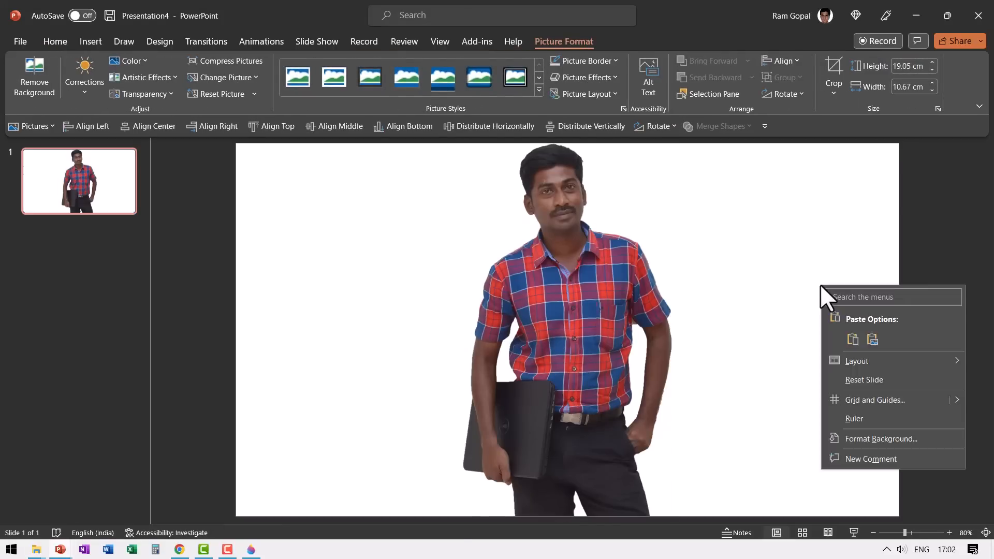
{"action": "left_click", "coordinate": [866, 439]}
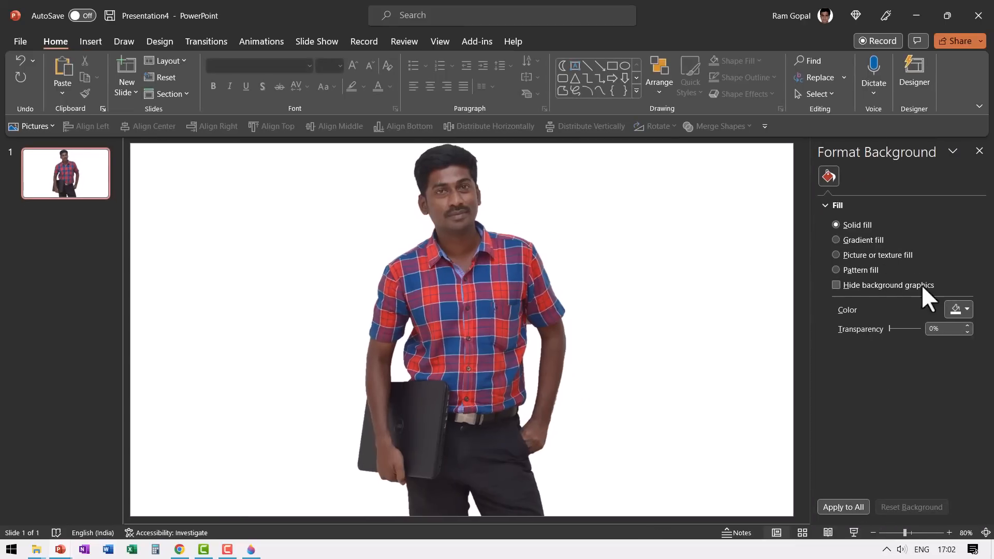
{"action": "left_click", "coordinate": [966, 310]}
{"action": "left_click", "coordinate": [924, 399]}
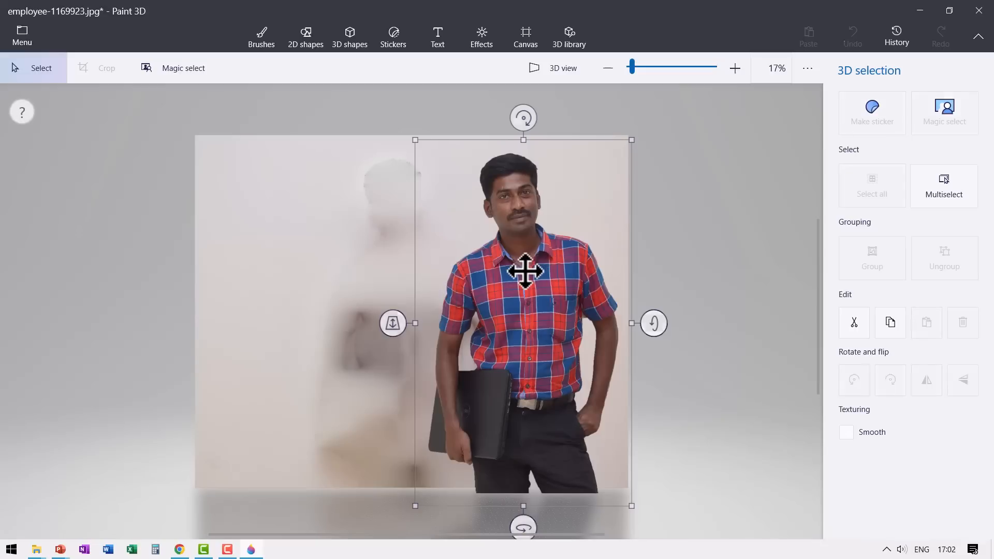
In Paint 3D, delete the leftover background with the cutout man moved off the canvas, and place him back on the blank canvas
{"action": "left_click_drag", "start_coordinate": [524, 273], "coordinate": [745, 270]}
{"action": "left_click", "coordinate": [614, 351]}
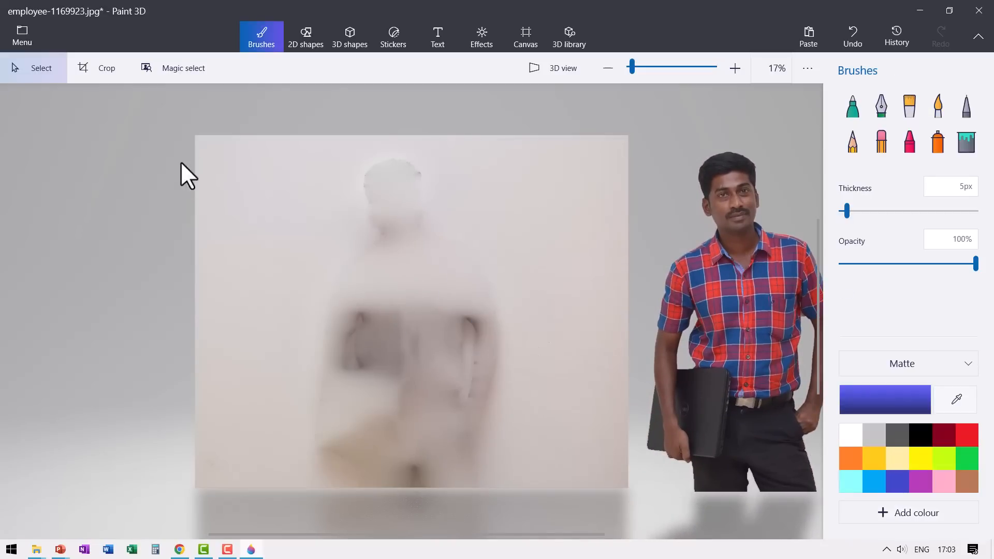
{"action": "left_click_drag", "start_coordinate": [137, 112], "coordinate": [636, 516]}
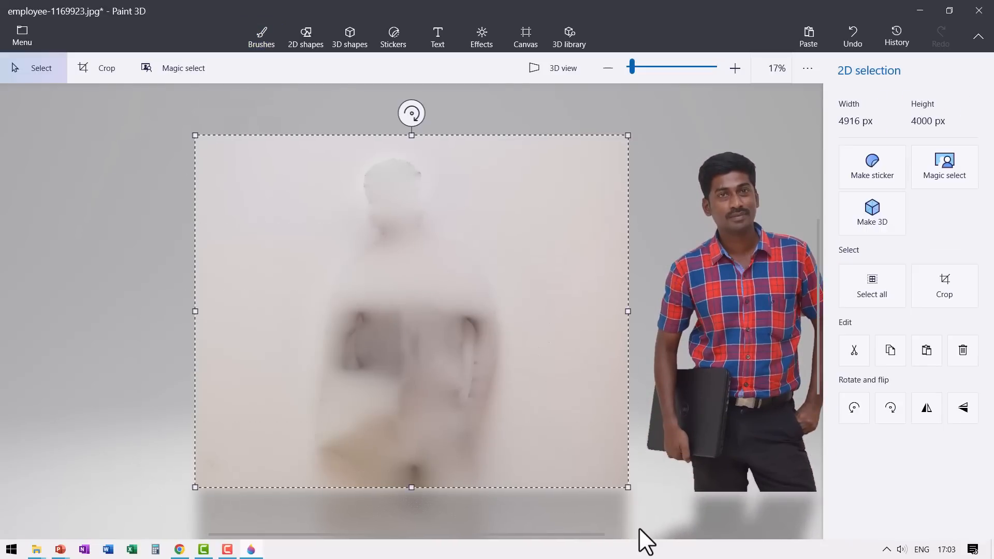
{"action": "key", "text": "Delete"}
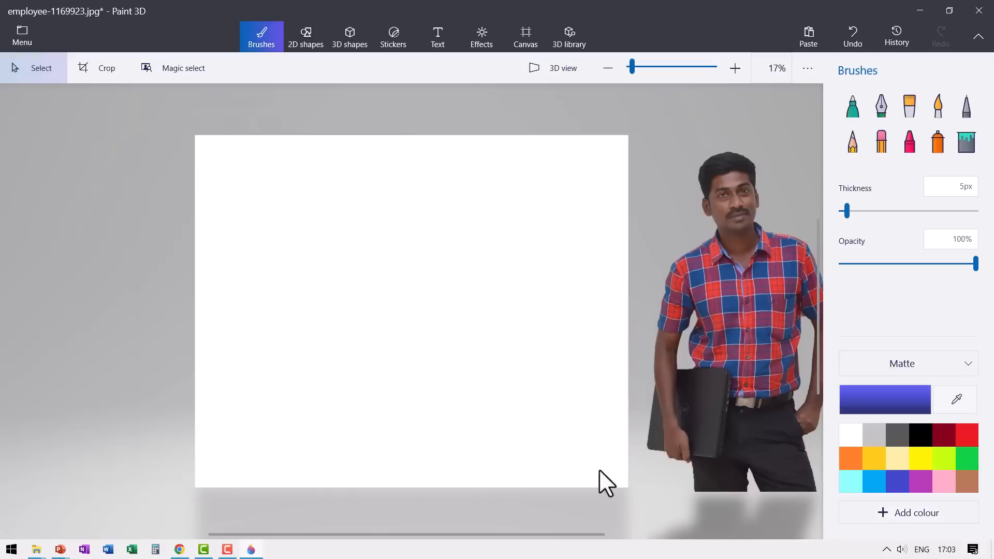
{"action": "left_click", "coordinate": [738, 213]}
{"action": "left_click_drag", "start_coordinate": [739, 213], "coordinate": [392, 211]}
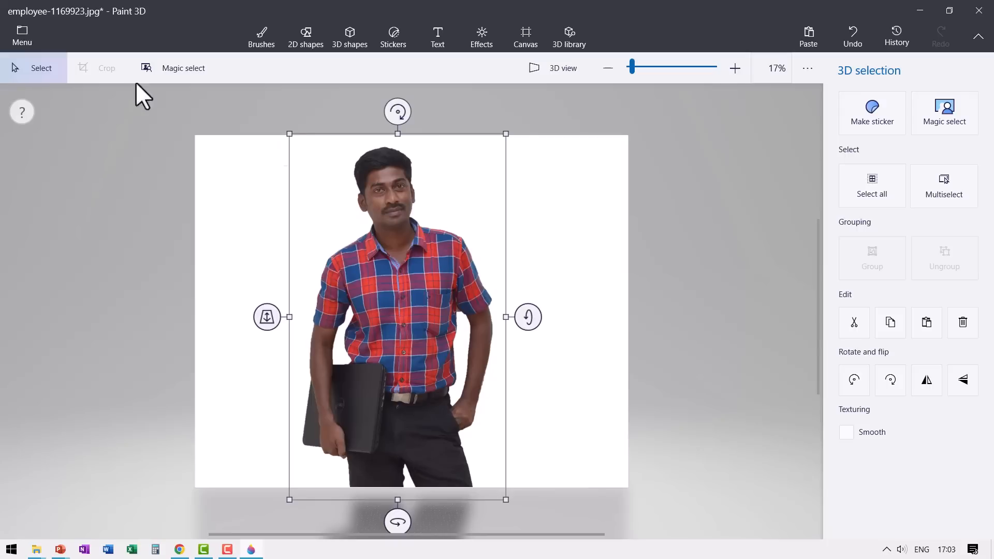
Set up saving a copy of the cutout as a PNG image with transparency enabled
{"action": "left_click", "coordinate": [29, 33]}
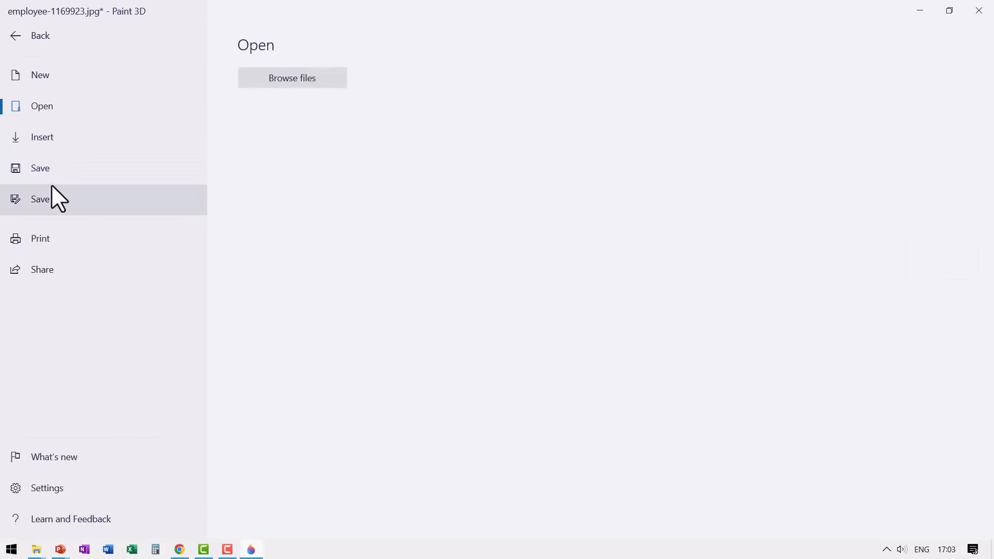
{"action": "left_click", "coordinate": [48, 200]}
{"action": "left_click", "coordinate": [269, 137]}
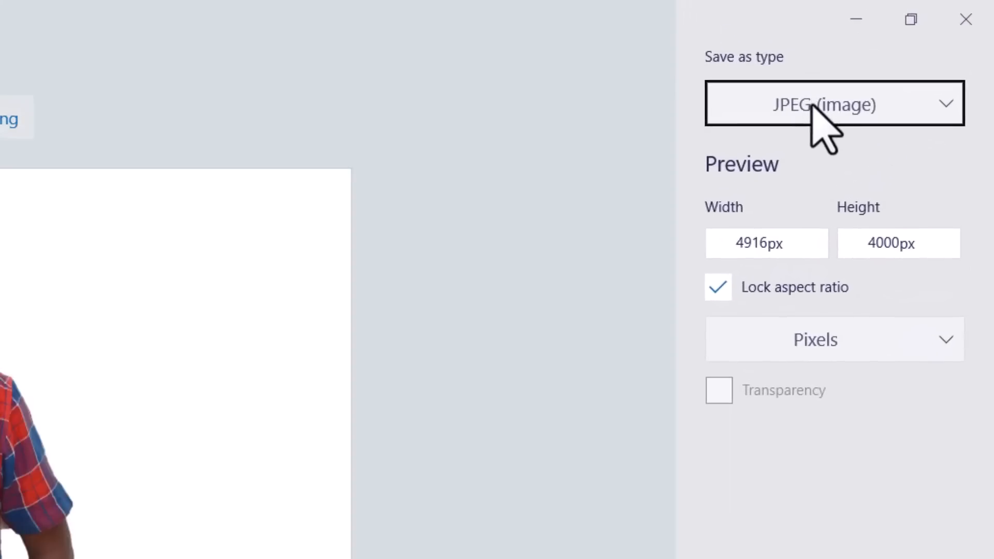
{"action": "left_click", "coordinate": [812, 103]}
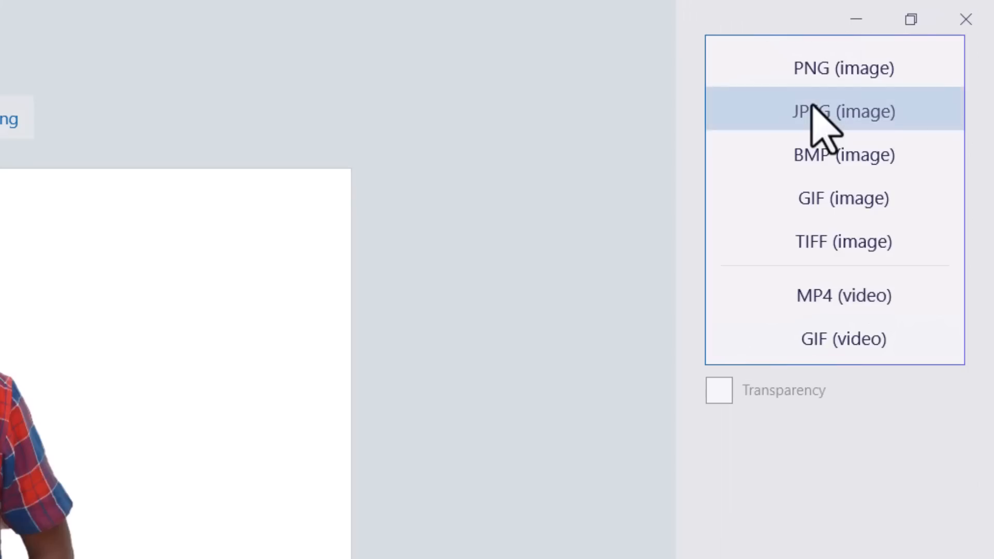
{"action": "left_click", "coordinate": [829, 72]}
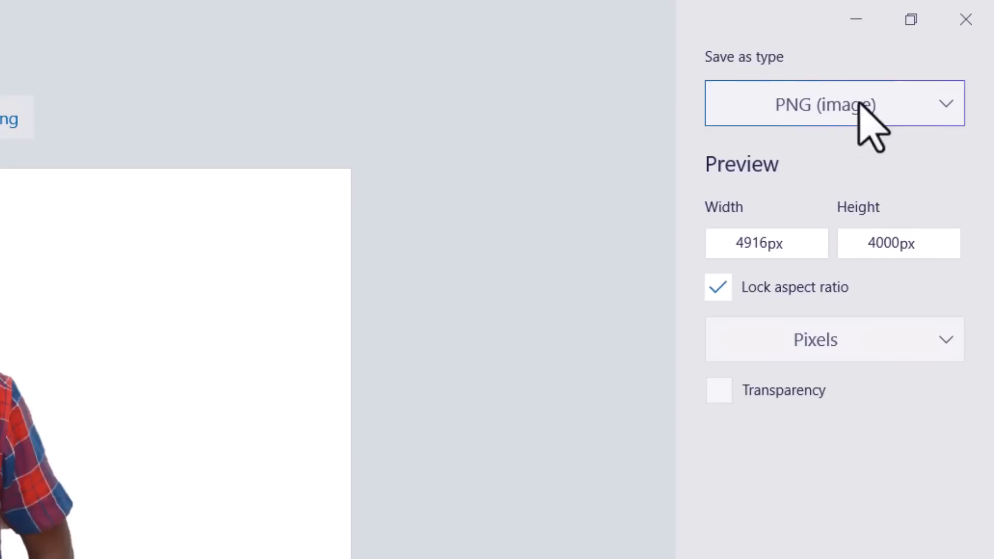
{"action": "left_click", "coordinate": [722, 394]}
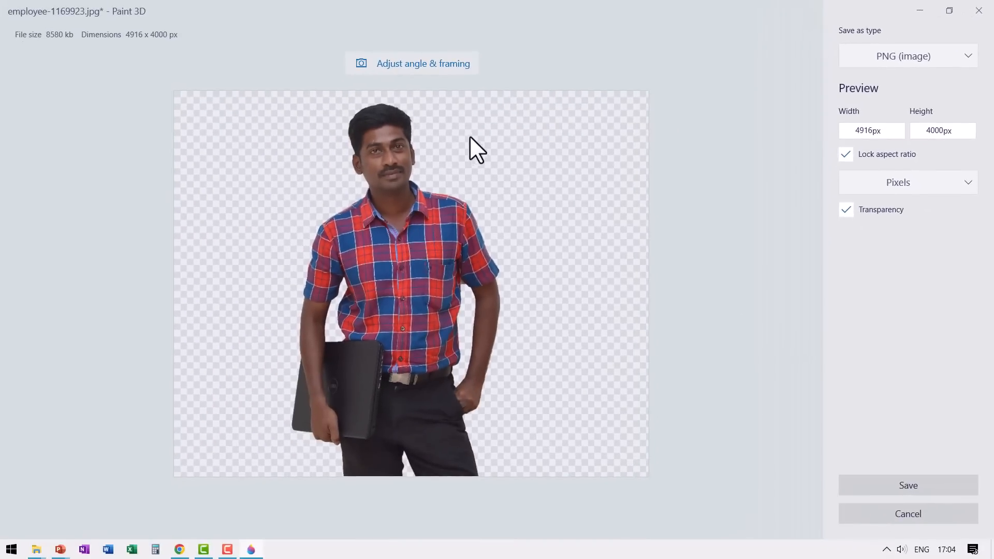
Save the transparent cutout to the Desktop as a PNG file named Model
{"action": "left_click", "coordinate": [927, 487]}
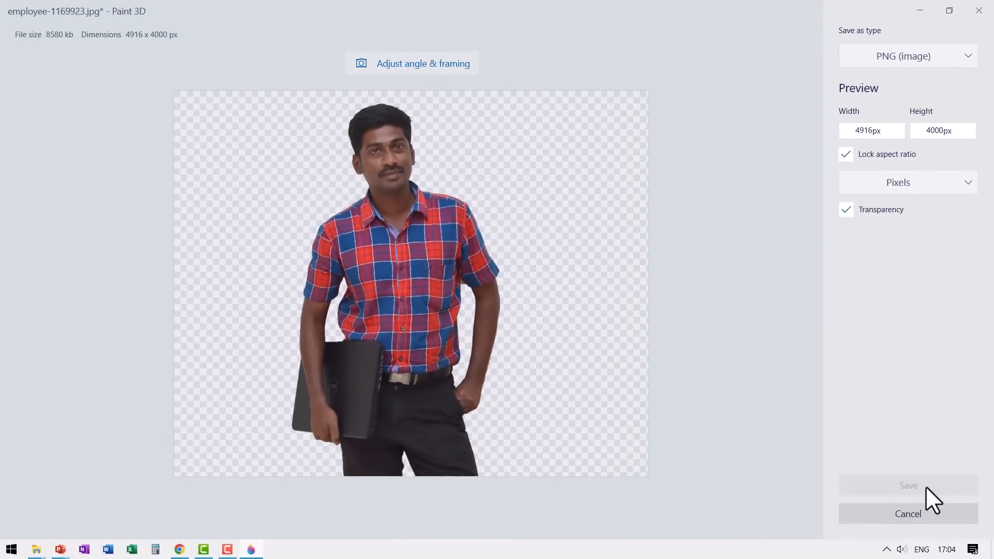
{"action": "key", "text": "BackSpace"}
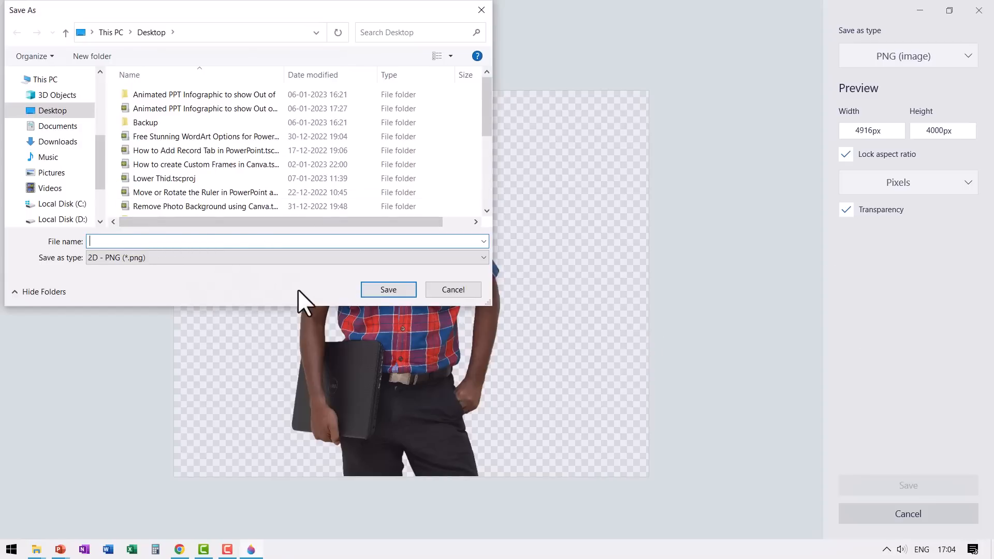
{"action": "type", "text": "Mode"}
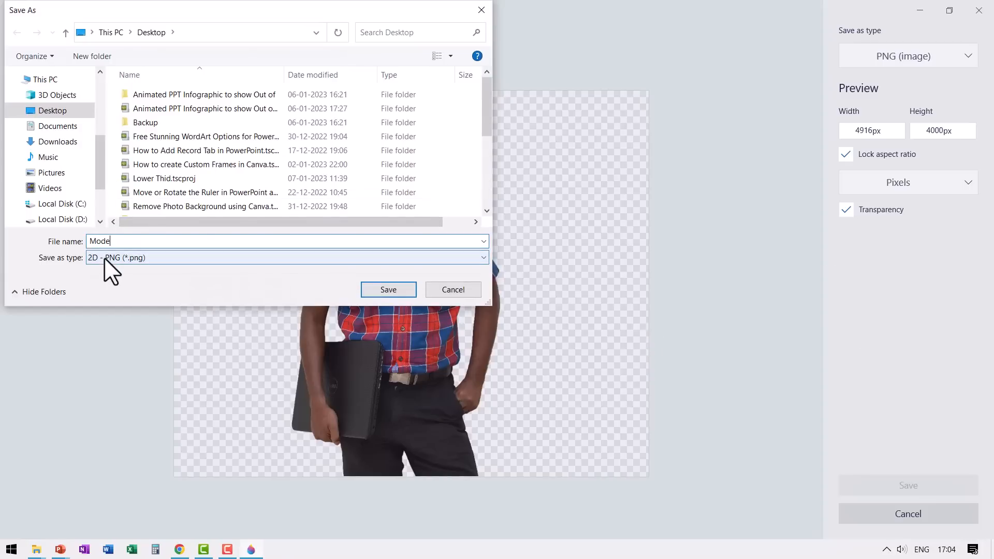
{"action": "type", "text": "l"}
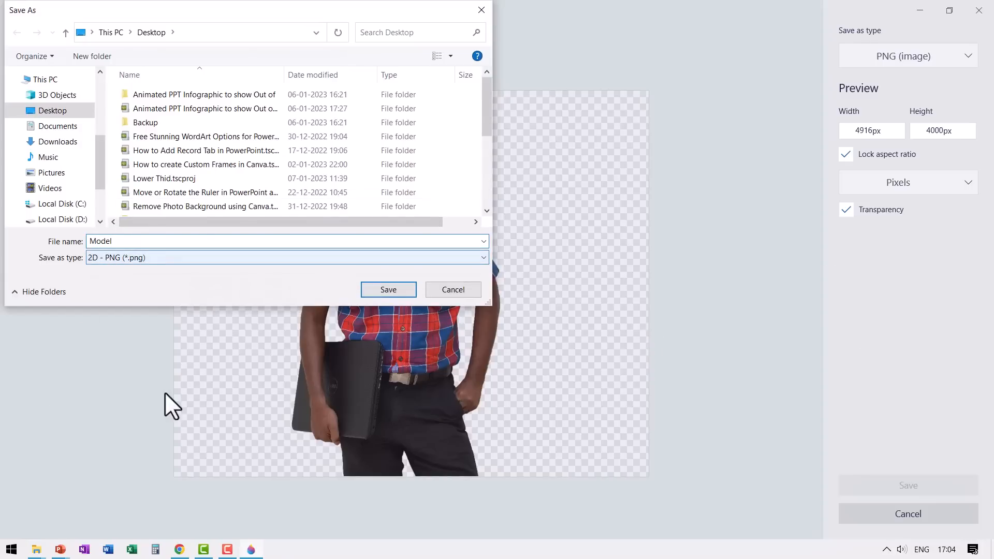
{"action": "left_click", "coordinate": [400, 289]}
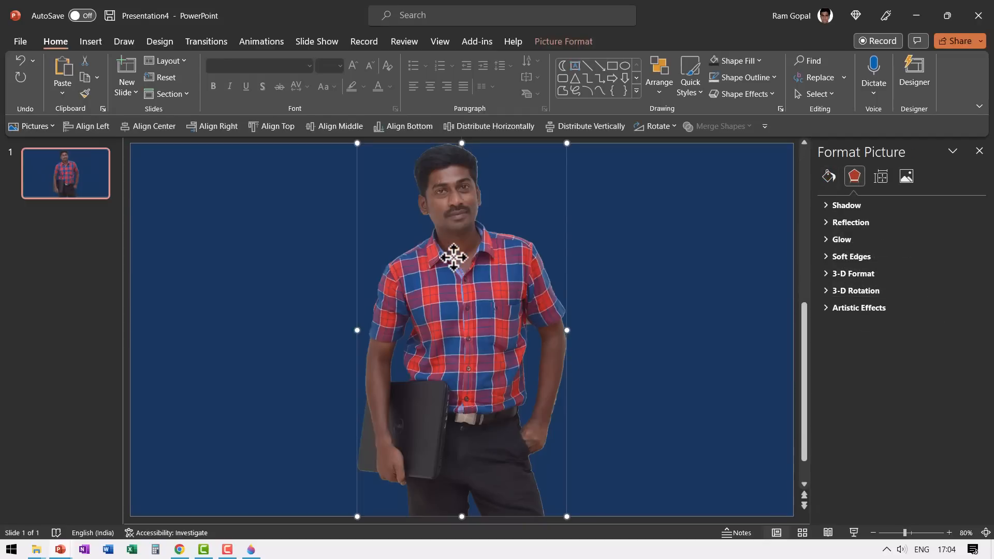
In PowerPoint, delete the old cutout from the blue slide and insert Model.png from the Desktop in its place
{"action": "key", "text": "Delete"}
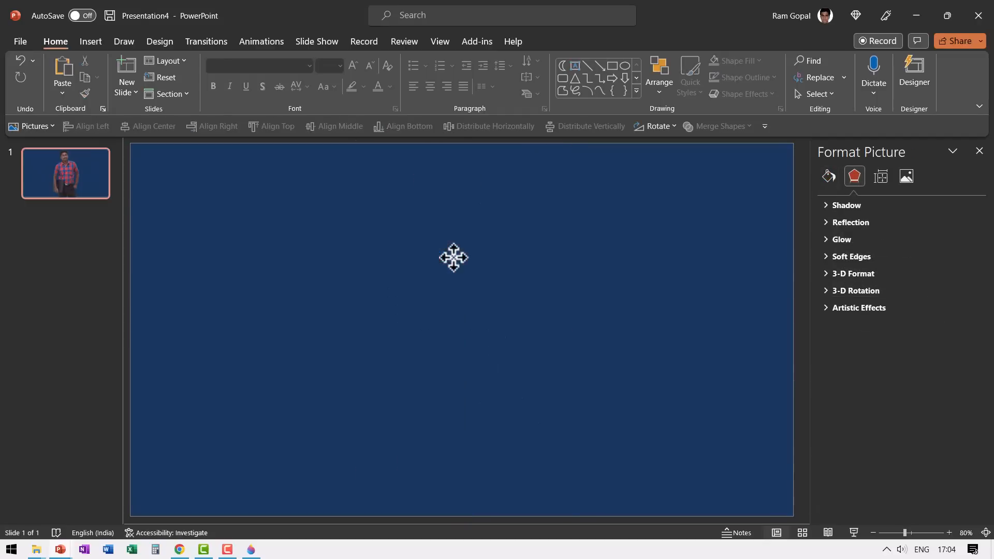
{"action": "left_click", "coordinate": [87, 41]}
{"action": "left_click", "coordinate": [97, 93]}
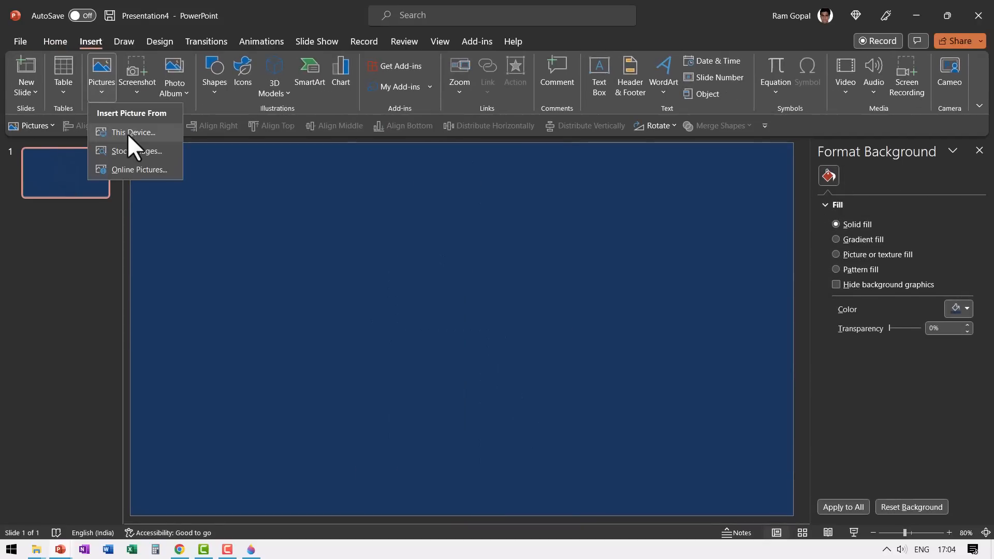
{"action": "left_click", "coordinate": [135, 132]}
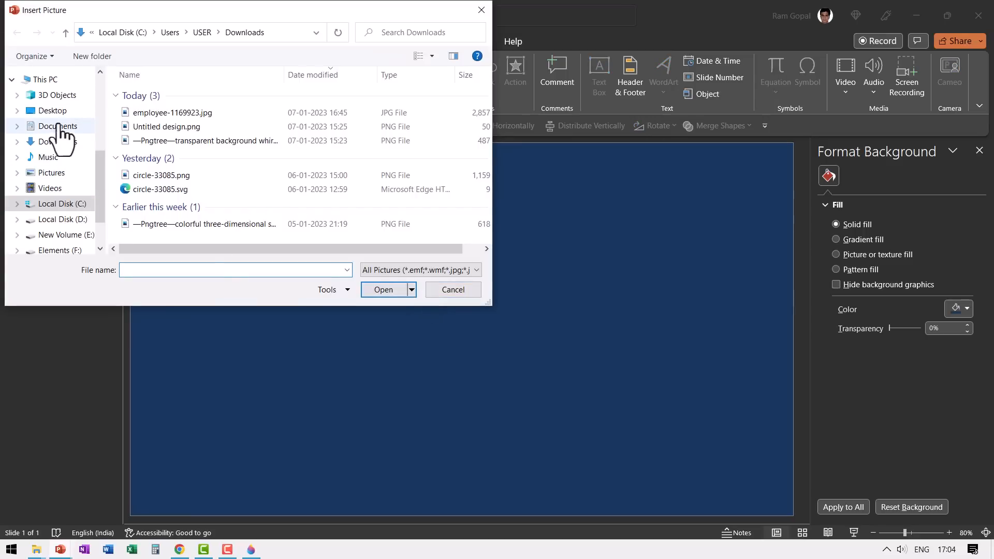
{"action": "left_click", "coordinate": [57, 112]}
{"action": "scroll", "coordinate": [218, 155], "scroll_direction": "down", "scroll_amount": 5}
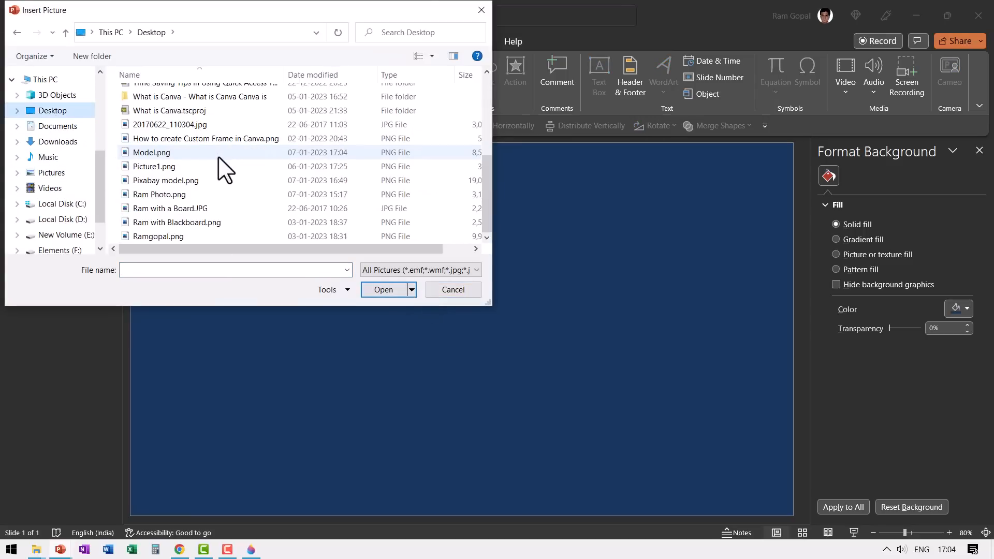
{"action": "left_click", "coordinate": [127, 154]}
{"action": "left_click", "coordinate": [384, 288]}
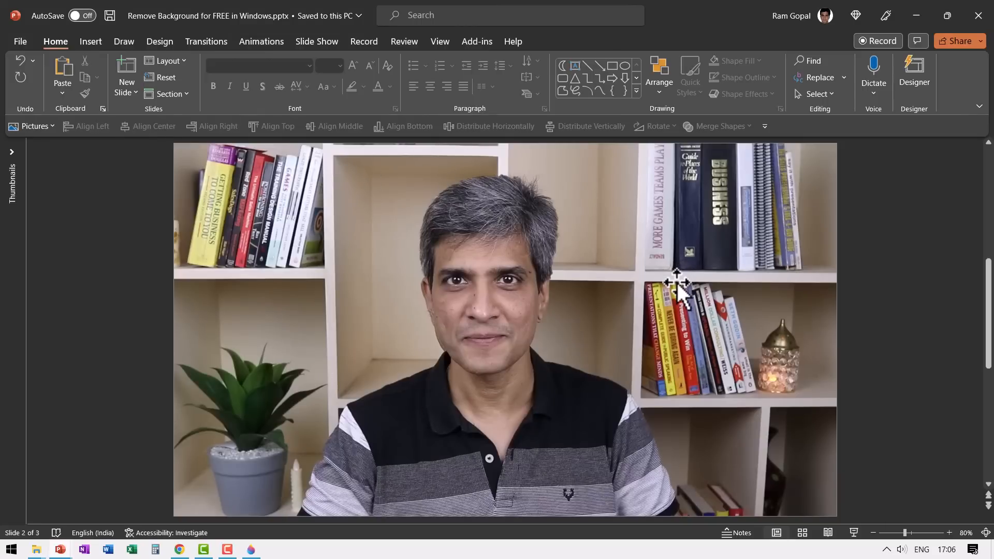
Compare the original bookshelf portrait on slide 2 with its background-free version on slide 3
{"action": "scroll", "coordinate": [673, 287], "scroll_direction": "down", "scroll_amount": 1}
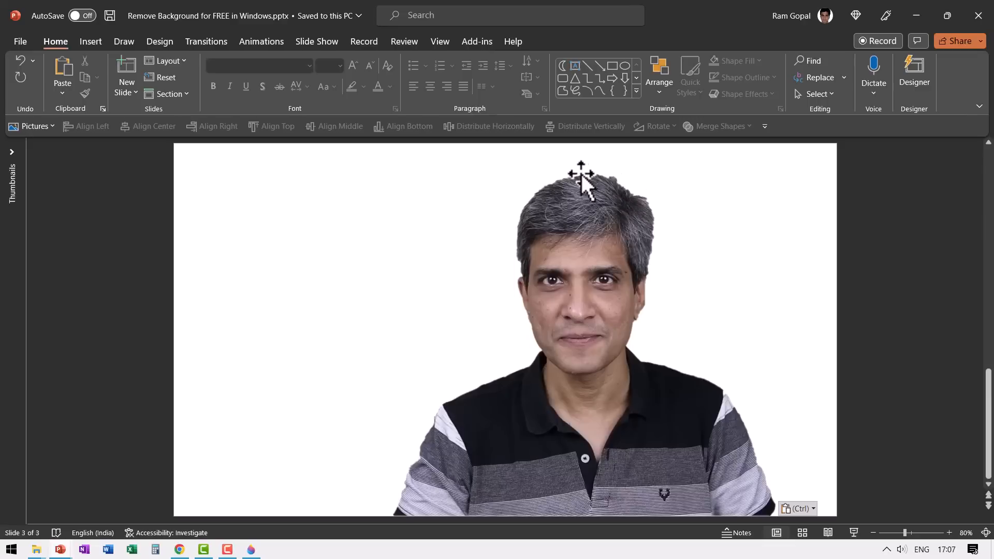
{"action": "scroll", "coordinate": [671, 222], "scroll_direction": "up", "scroll_amount": 2}
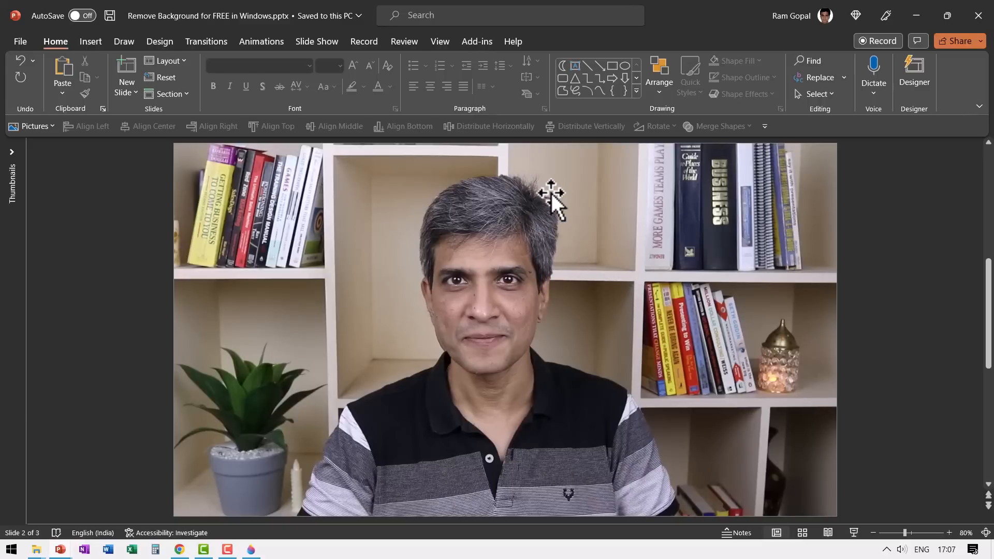
{"action": "scroll", "coordinate": [591, 237], "scroll_direction": "down", "scroll_amount": 3}
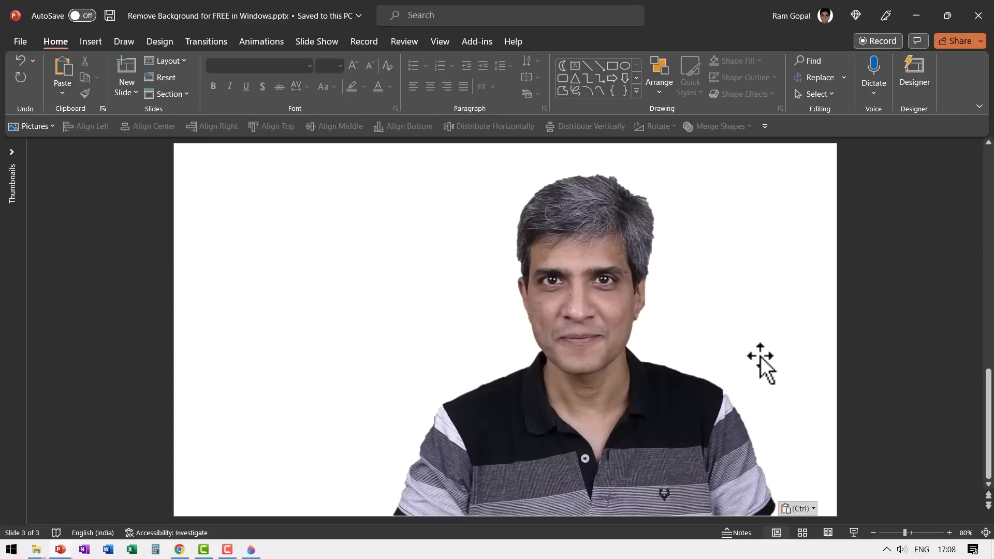